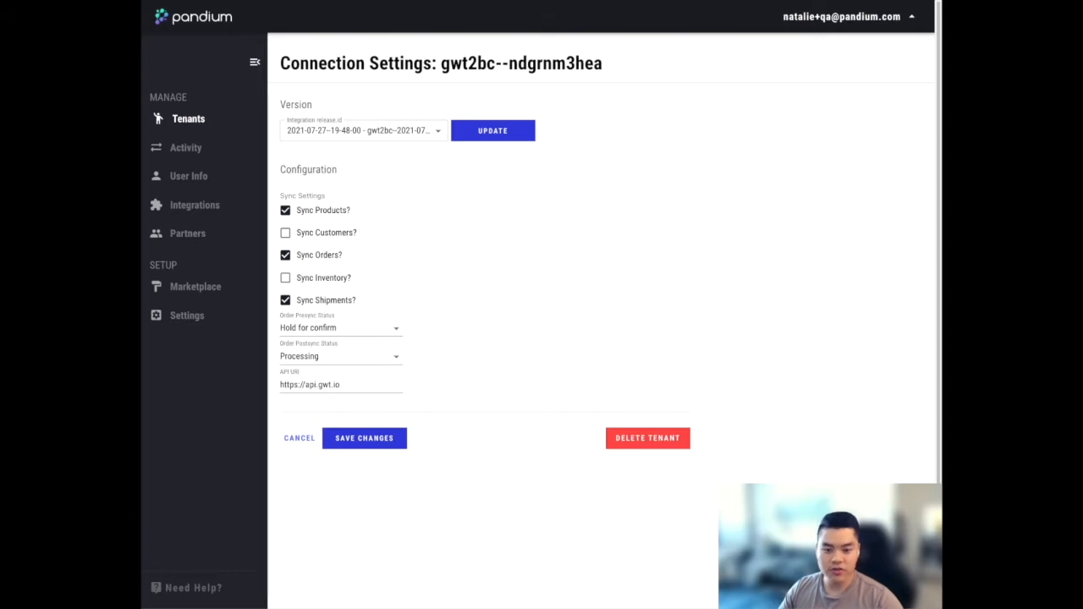
# Try out the sync settings: enable inventory sync, disable product sync, and turn customer sync on and off again
pyautogui.click(286, 235)
pyautogui.click(287, 277)
pyautogui.click(286, 211)
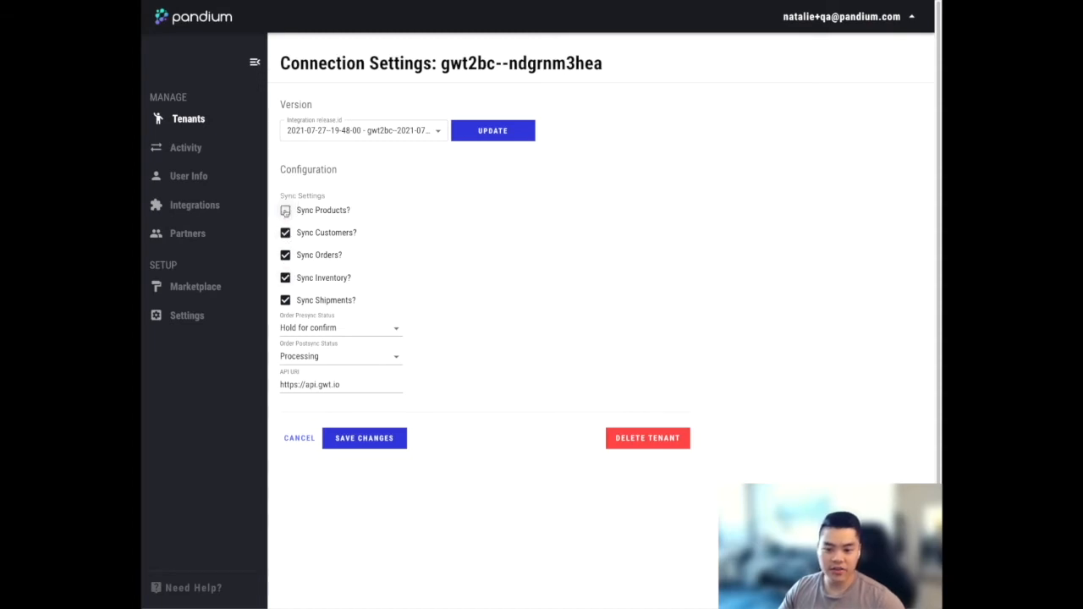
pyautogui.click(286, 234)
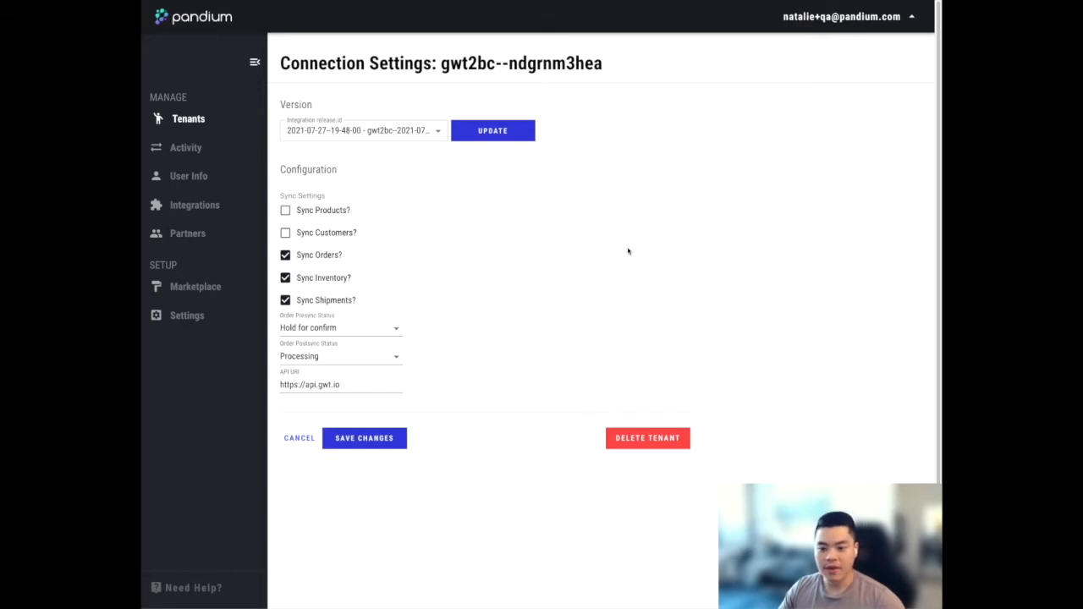
# Switch to PyCharm and define a function new_logic(customer) above main() in __main__.py that returns customer
pyautogui.press('super+Tab')
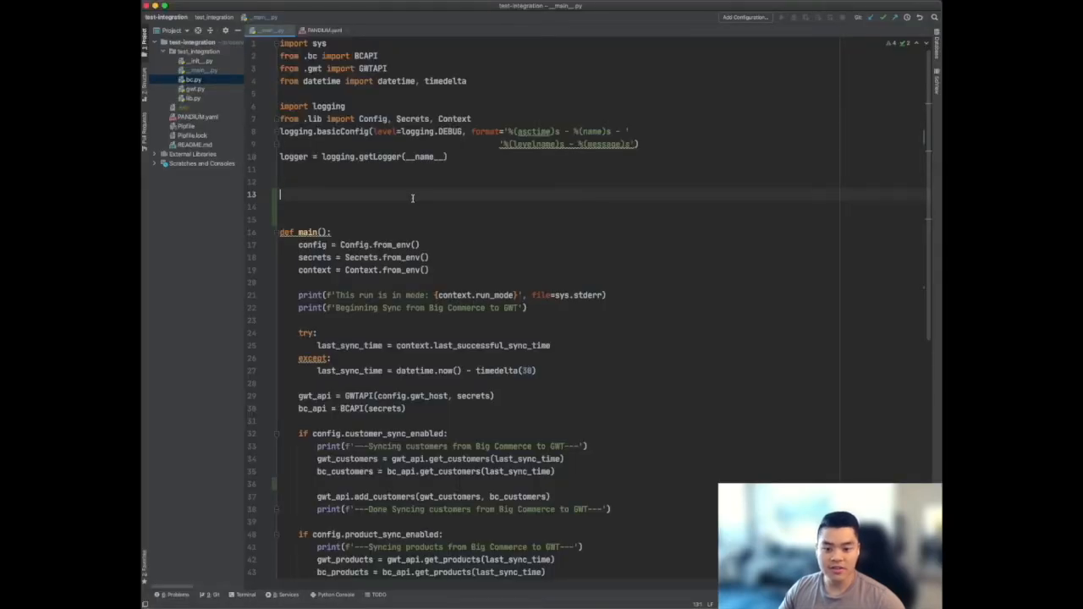
pyautogui.write('def new_')
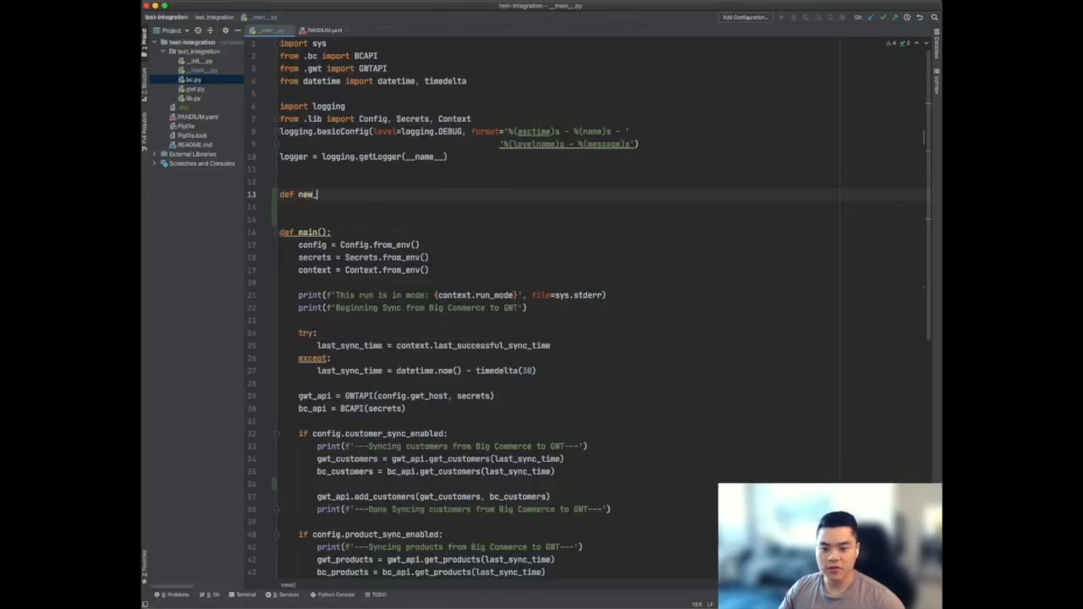
pyautogui.write('logic(customer)')
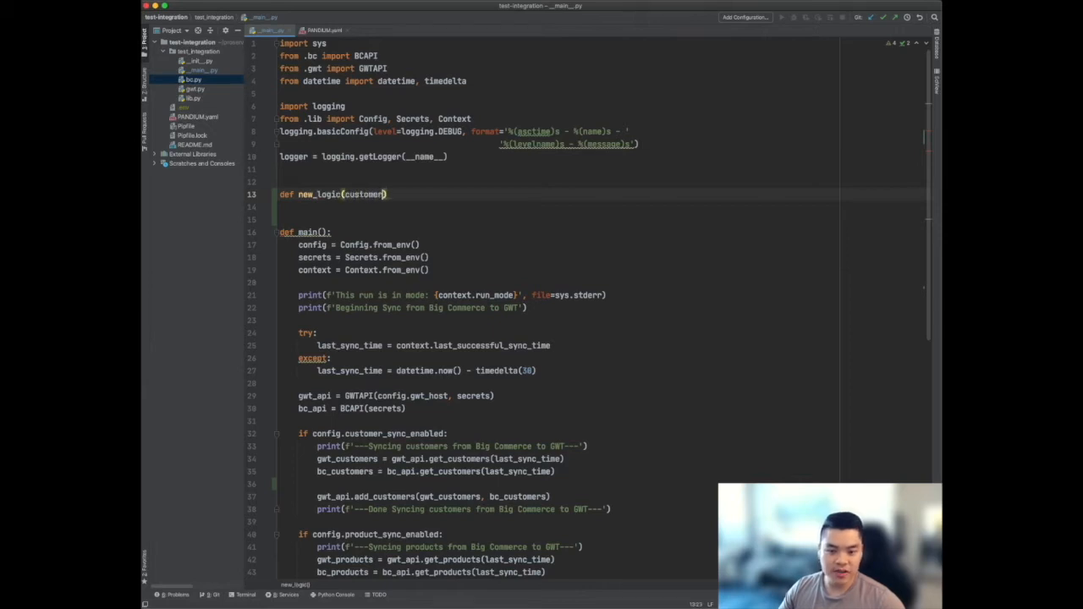
pyautogui.write(':')
pyautogui.press('Return')
pyautogui.write('return cust')
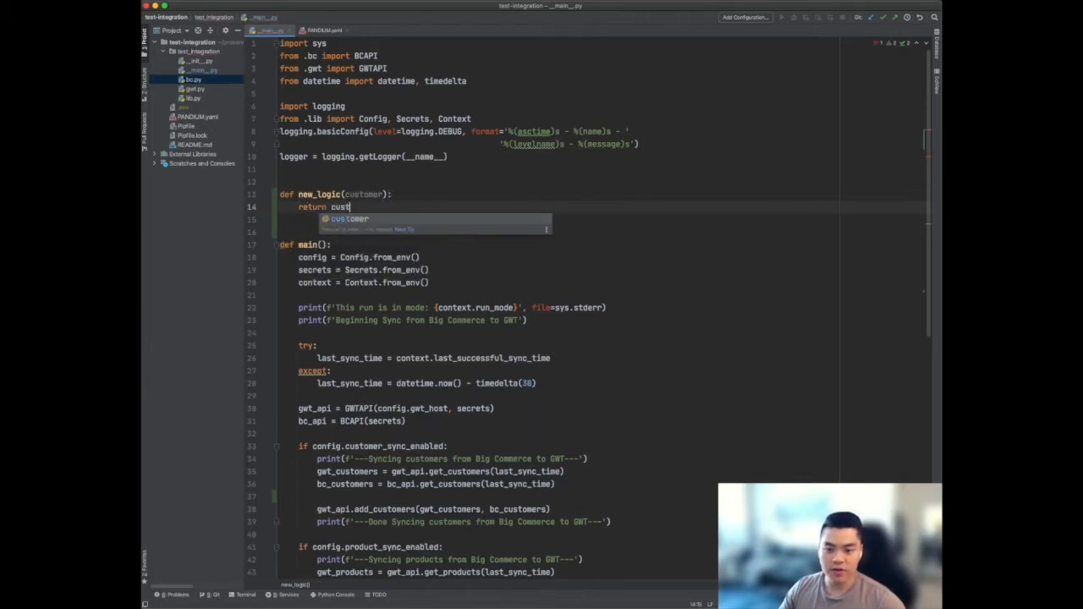
pyautogui.press('Return')
# Add the comment "# do new logic!" above the return statement in new_logic
pyautogui.press('Up')
pyautogui.press('End')
pyautogui.press('Return')
pyautogui.write('# ')
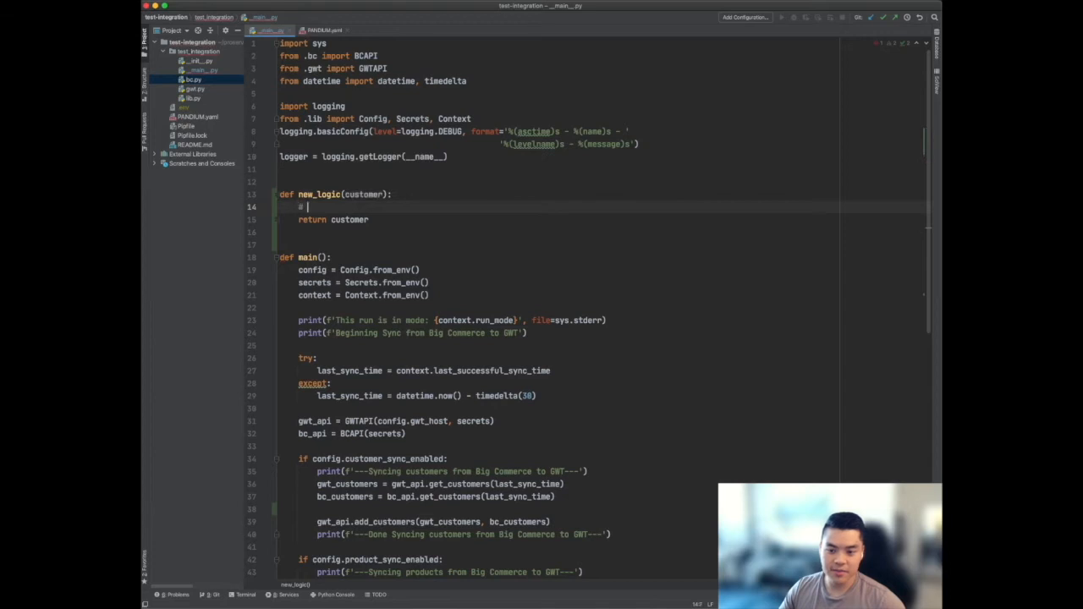
pyautogui.write('do new logic!')
# On the blank line in the customer sync block, add modified_bc_customer = new_logic(bc_customers)
pyautogui.press('Down')
pyautogui.press('Down')
pyautogui.press('Down')
pyautogui.press('Down')
pyautogui.press('Down')
pyautogui.press('Down')
pyautogui.press('Down')
pyautogui.press('Down')
pyautogui.press('Down')
pyautogui.press('Down')
pyautogui.press('Down')
pyautogui.press('Down')
pyautogui.press('Down')
pyautogui.press('Down')
pyautogui.press('Down')
pyautogui.press('Down')
pyautogui.press('Down')
pyautogui.press('Down')
pyautogui.press('Down')
pyautogui.press('Down')
pyautogui.press('Down')
pyautogui.press('Down')
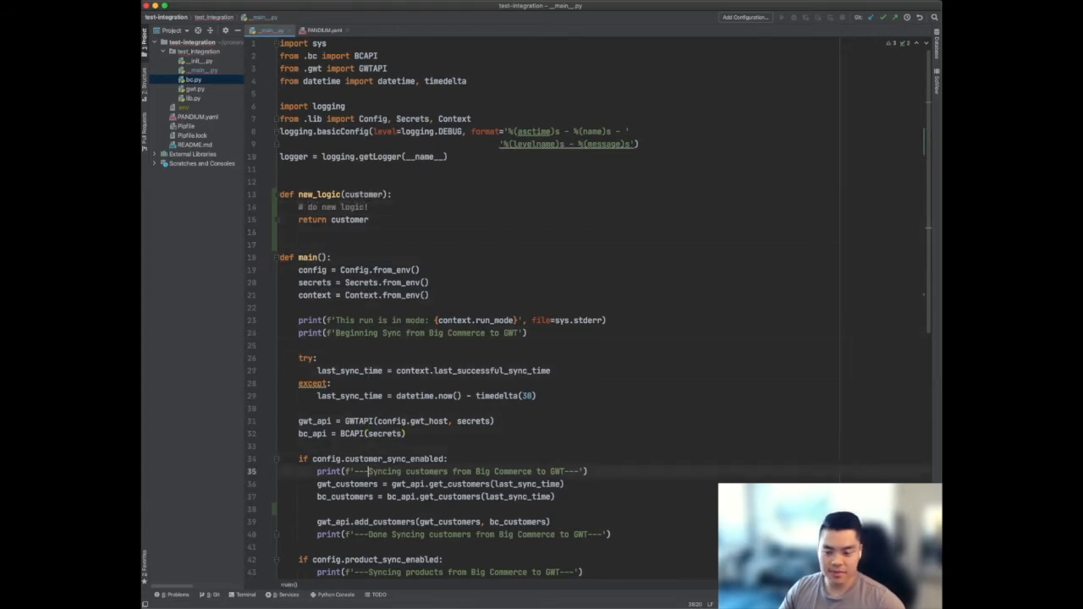
pyautogui.press('Tab')
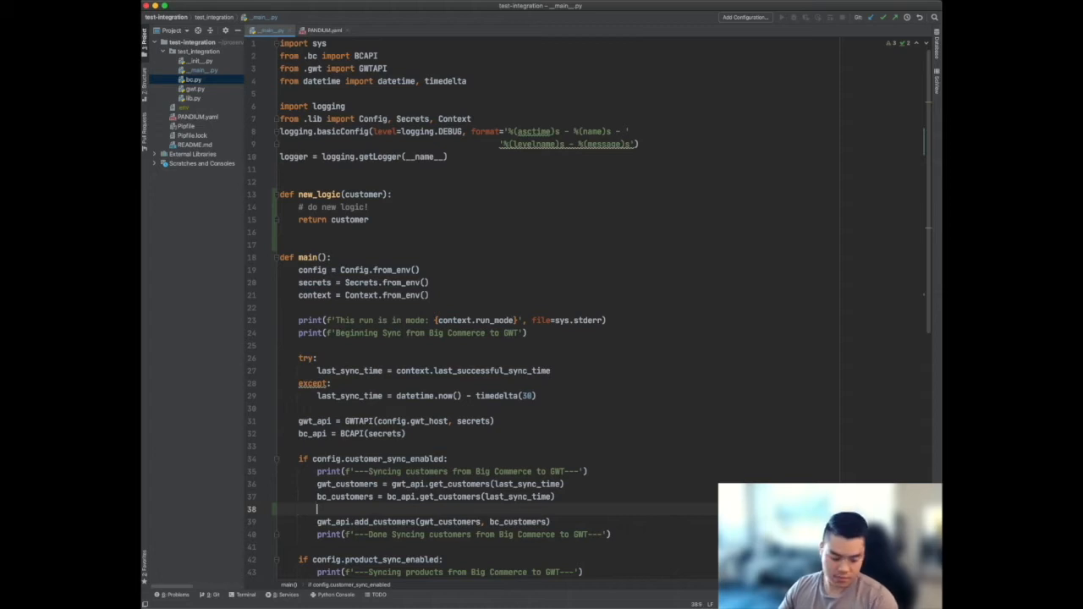
pyautogui.write('modified_b')
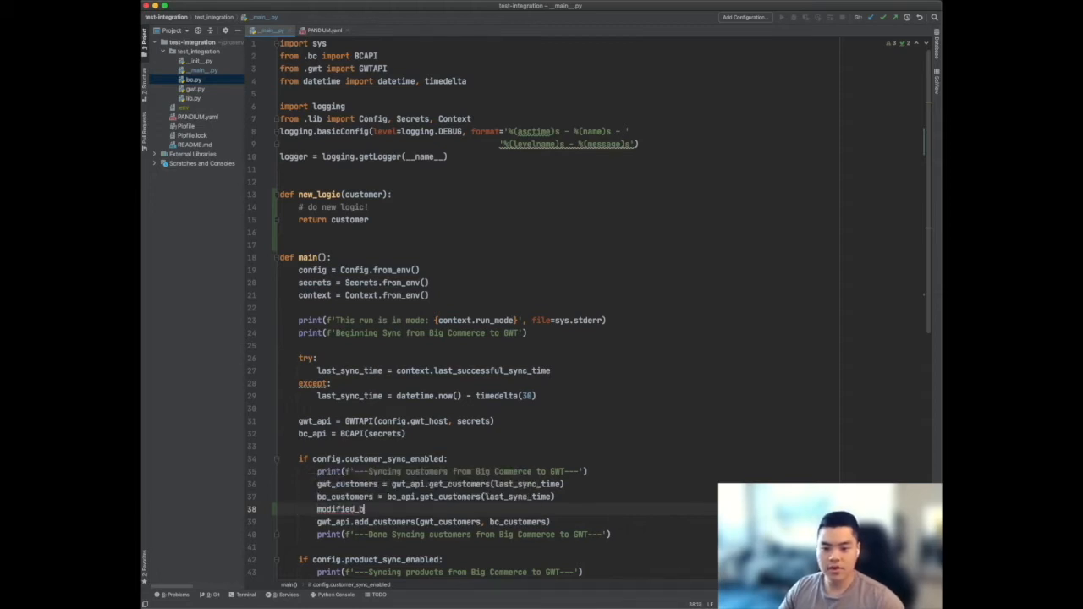
pyautogui.write('c_customer = new_lo')
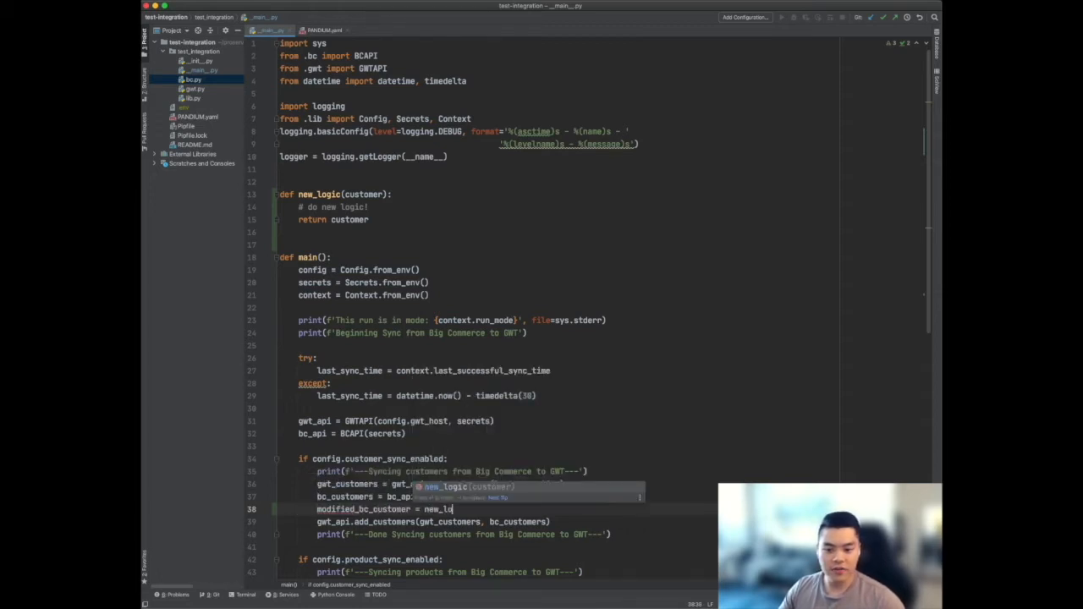
pyautogui.write('gic(bc_api')
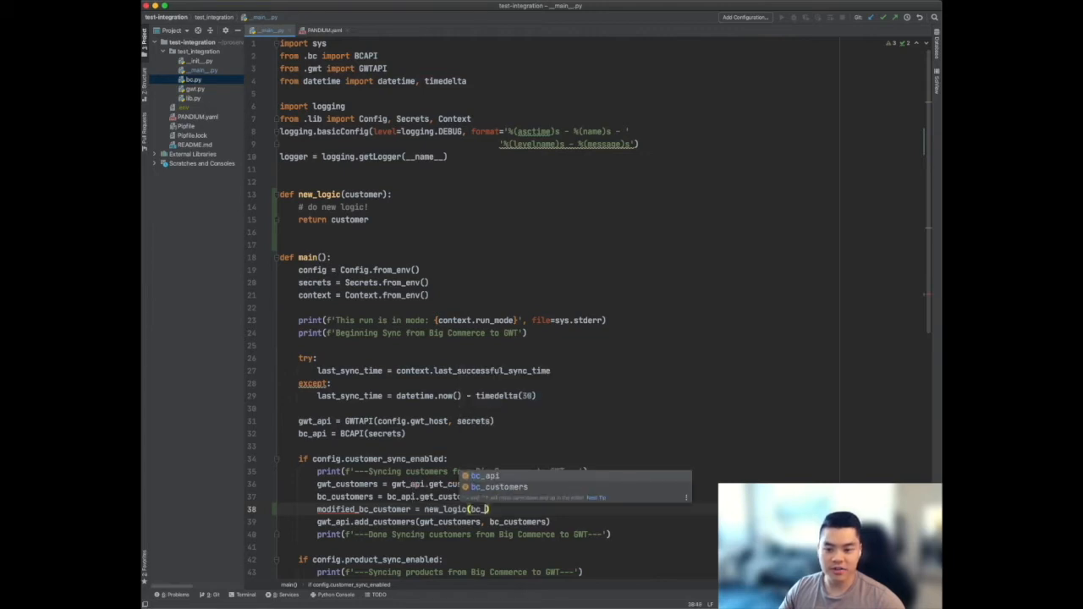
pyautogui.press('BackSpace')
pyautogui.press('BackSpace')
pyautogui.press('BackSpace')
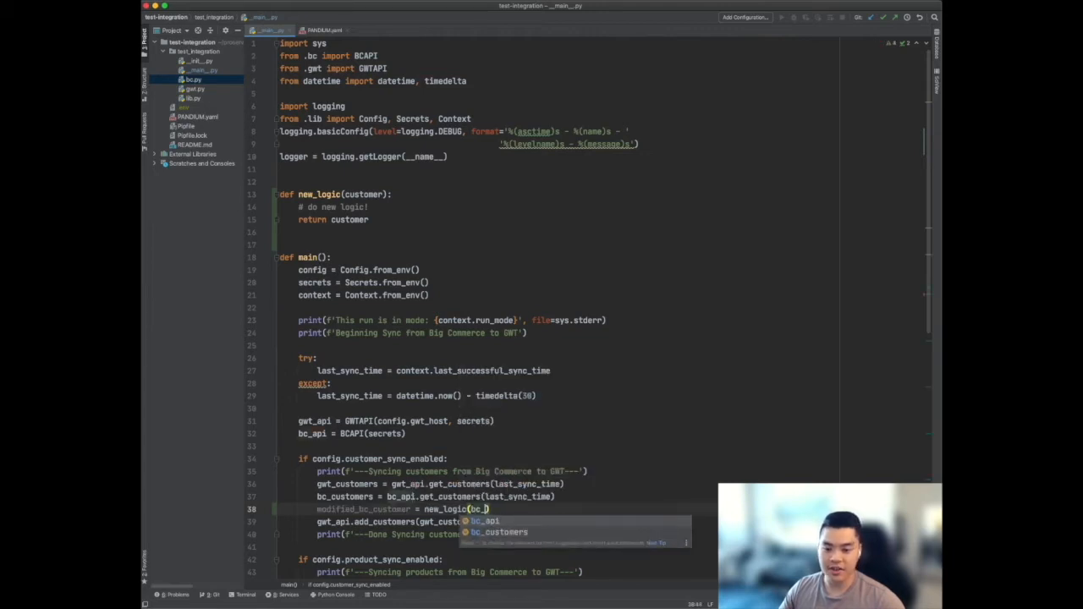
pyautogui.press('Down')
pyautogui.press('Return')
pyautogui.press('Right')
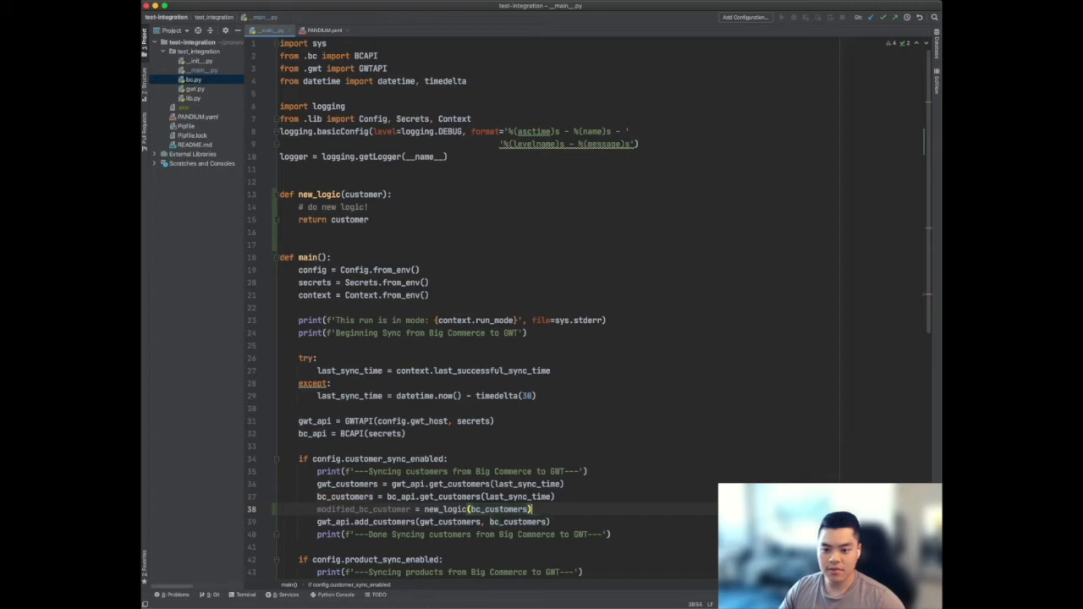
# In PANDIUM.yaml, add a new_text_field property with type: string as the first entry under the schema's properties
pyautogui.scroll(-3, 445, 327)
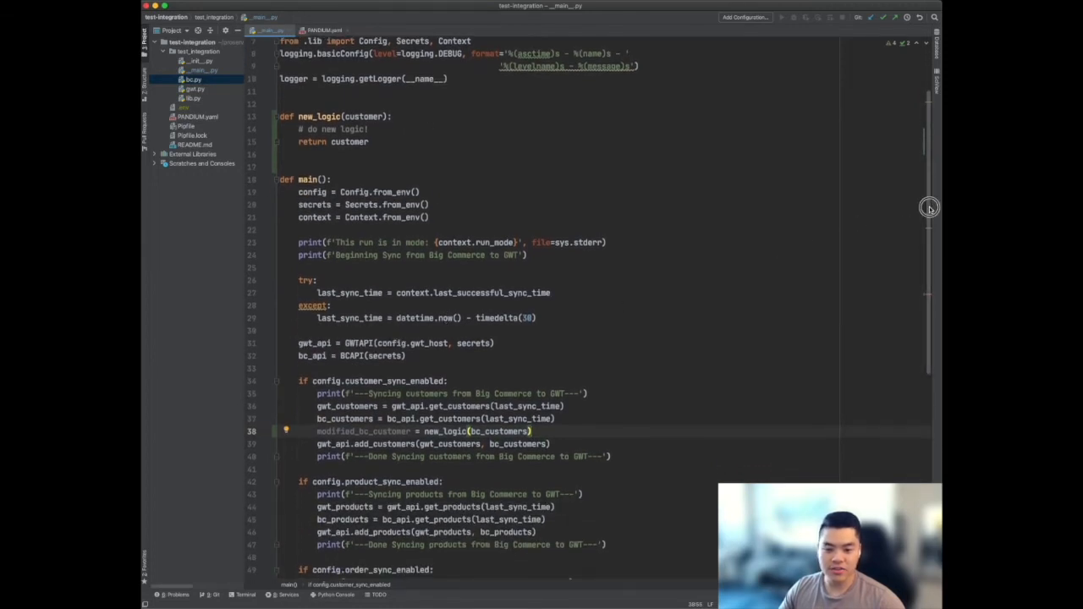
pyautogui.scroll(-2, 930, 220)
pyautogui.scroll(-2, 928, 235)
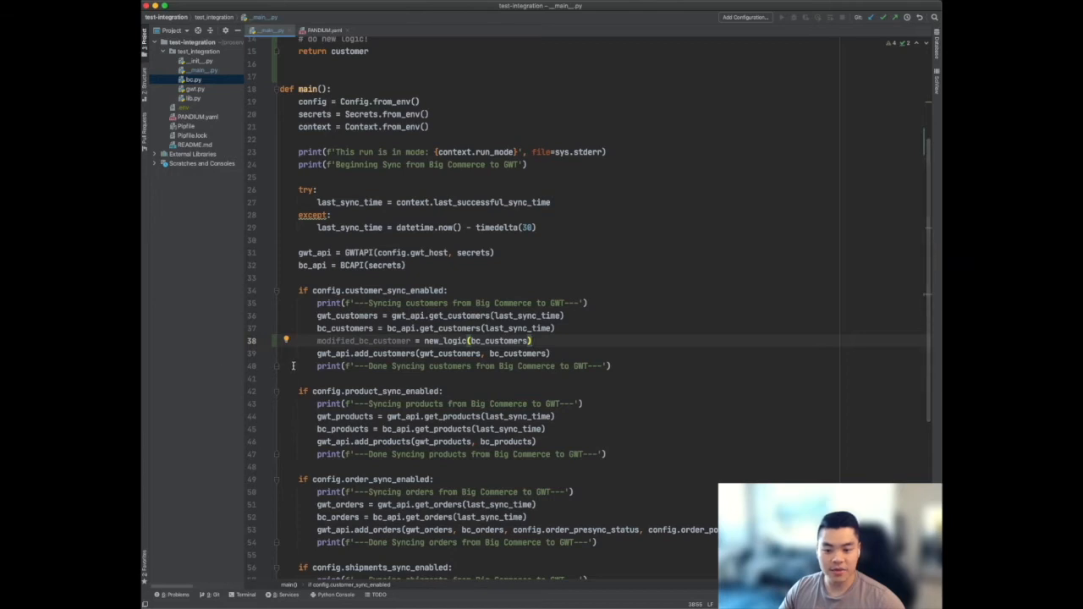
pyautogui.click(318, 31)
pyautogui.click(380, 180)
pyautogui.click(411, 173)
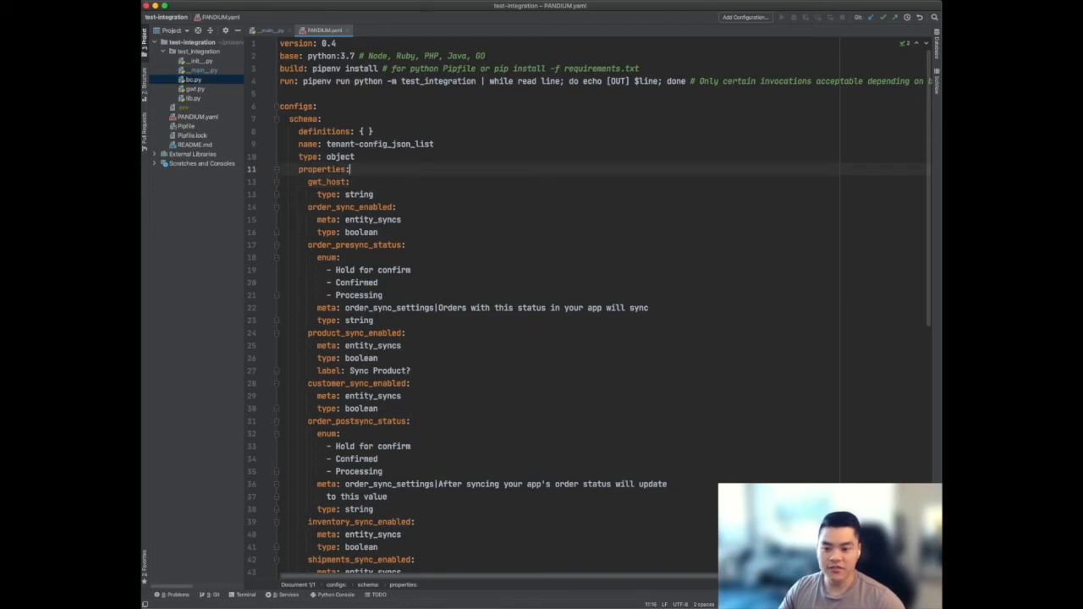
pyautogui.press('Return')
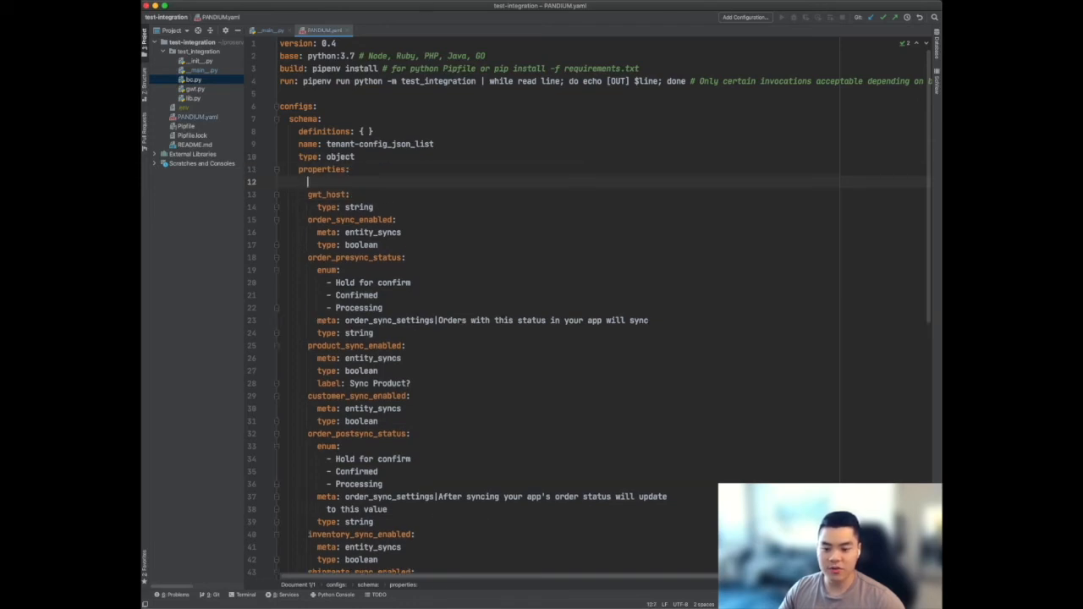
pyautogui.write('new_tex')
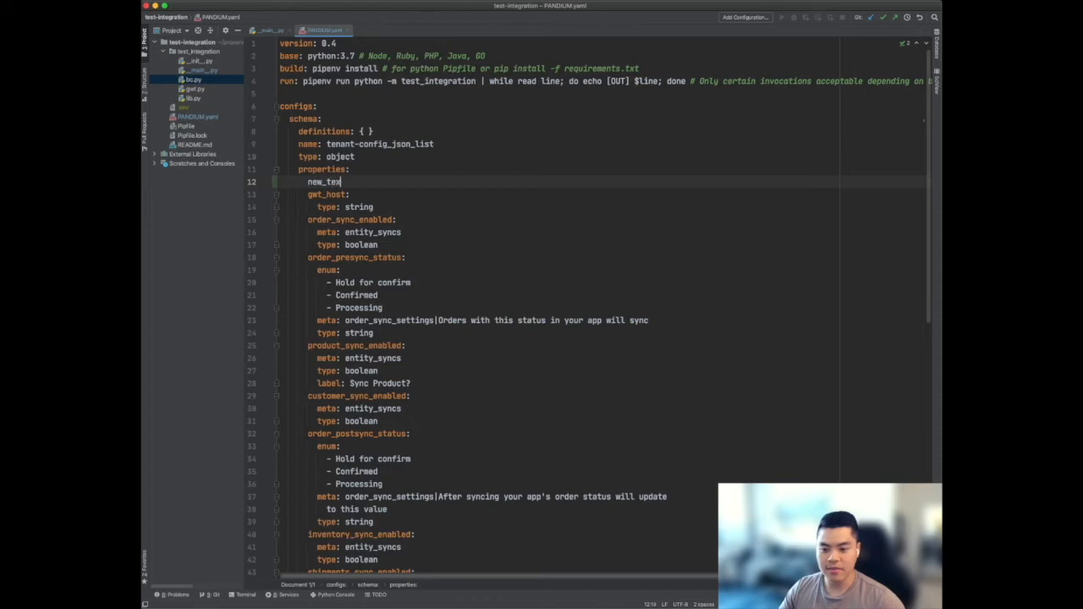
pyautogui.write('t_field:')
pyautogui.press('Return')
pyautogui.write('type stri')
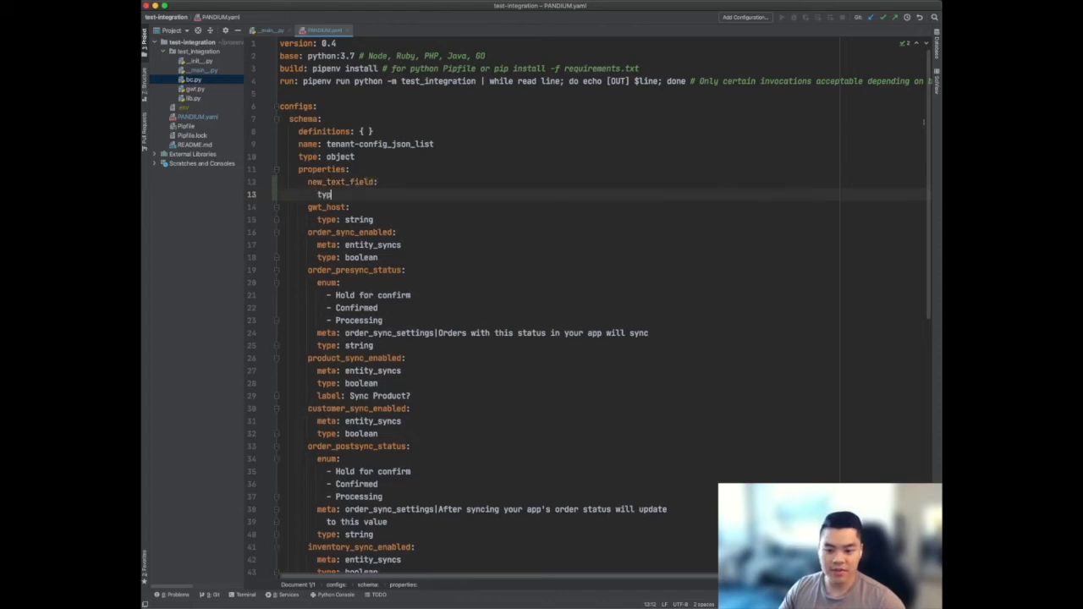
pyautogui.press('BackSpace')
pyautogui.press('BackSpace')
pyautogui.press('BackSpace')
pyautogui.press('BackSpace')
pyautogui.press('BackSpace')
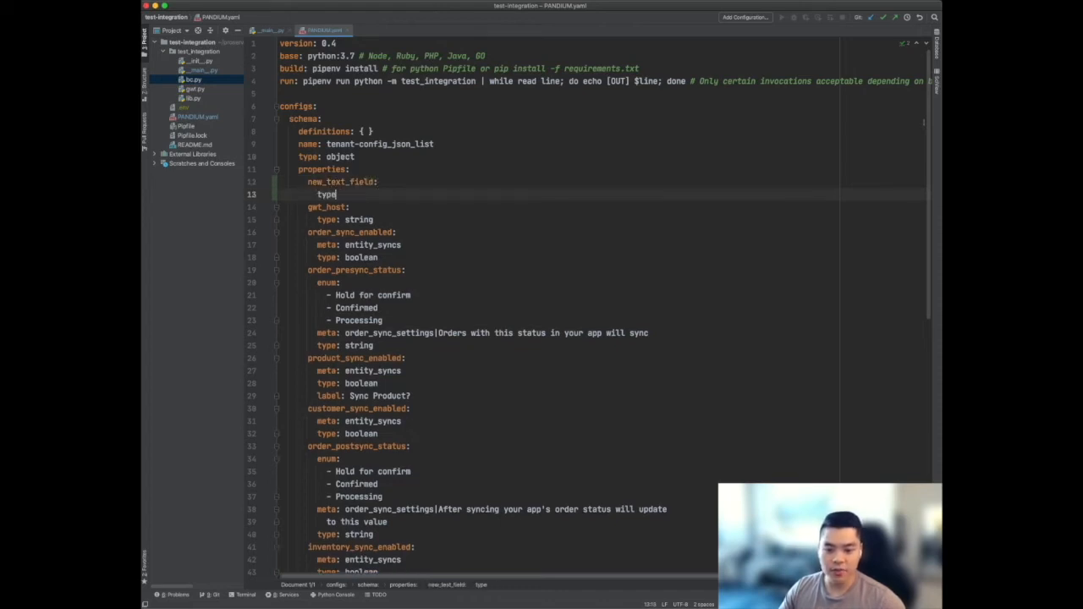
pyautogui.write(': string')
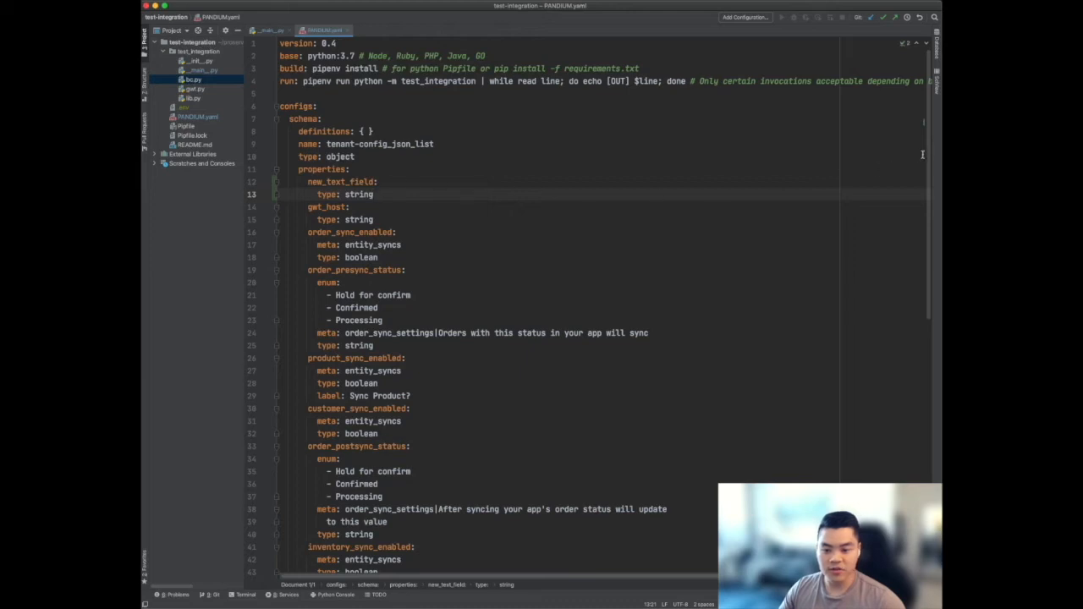
# Paste a Control element labelled New Text Field with scope "#/properties/new_text_field" below the Sync Settings label in uischema
pyautogui.scroll(-1, 928, 153)
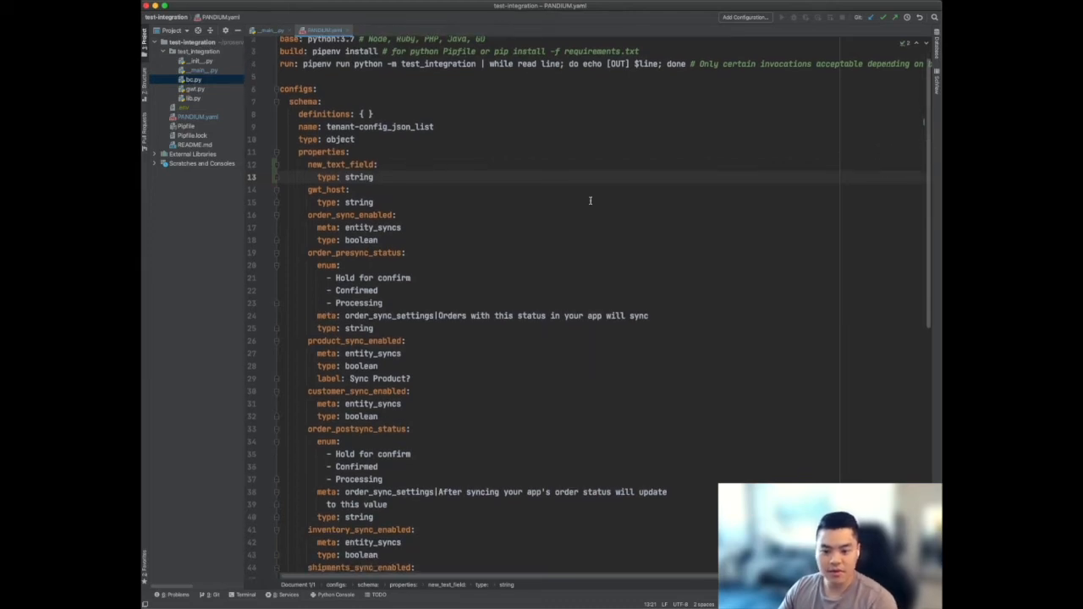
pyautogui.moveTo(373, 177); pyautogui.dragTo(276, 150)
pyautogui.click(735, 184)
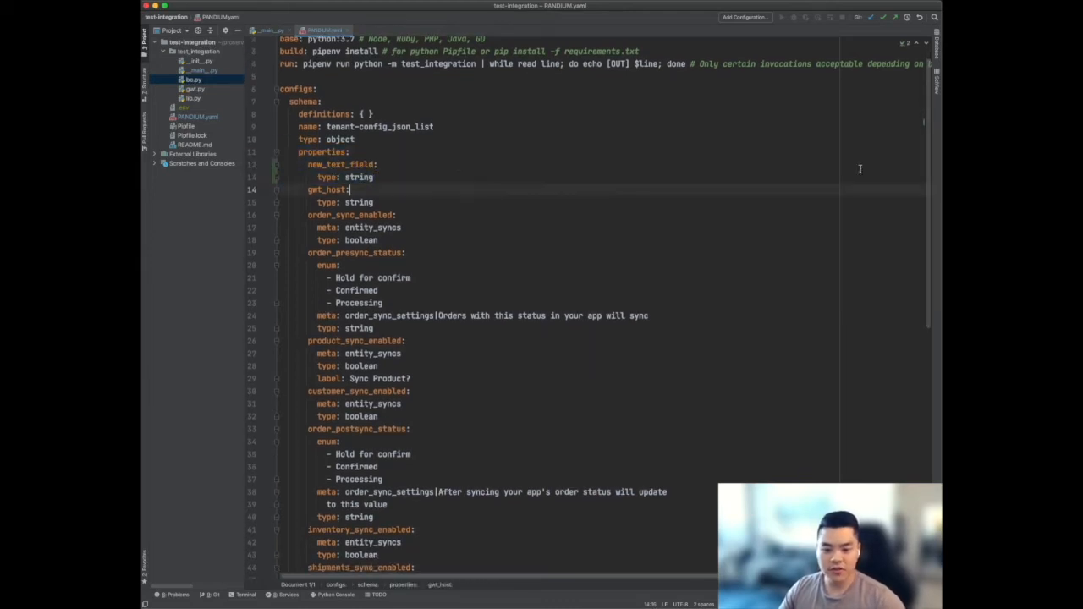
pyautogui.click(928, 161)
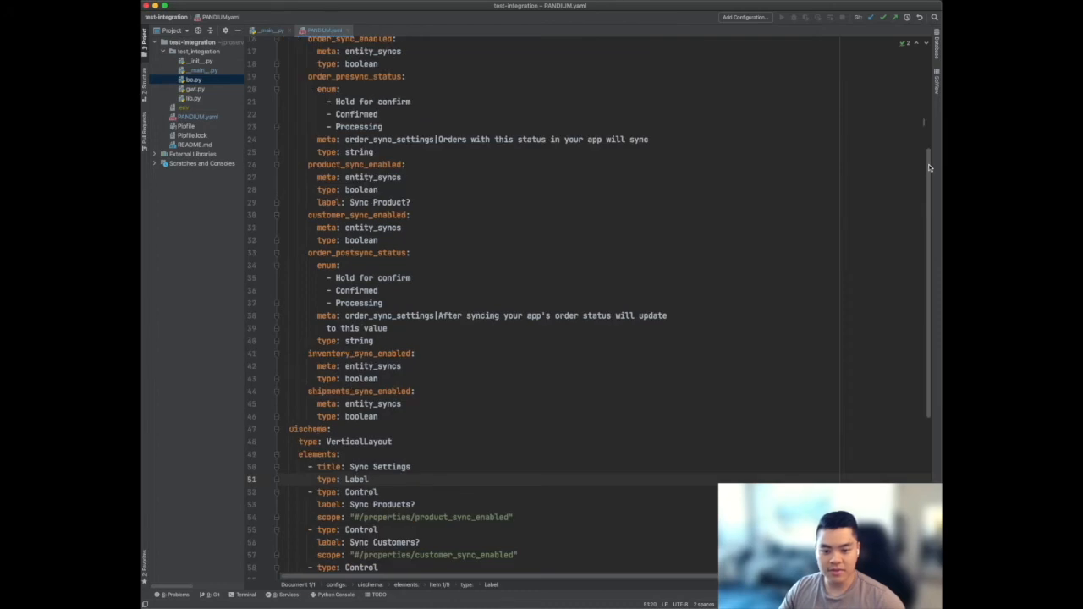
pyautogui.moveTo(928, 169); pyautogui.dragTo(924, 243)
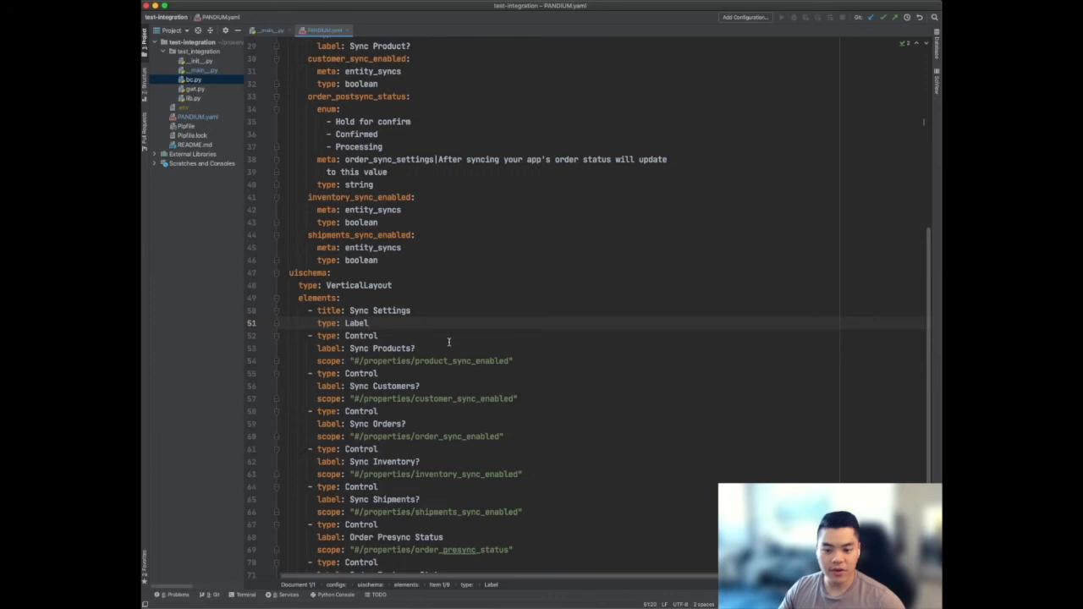
pyautogui.press('Return')
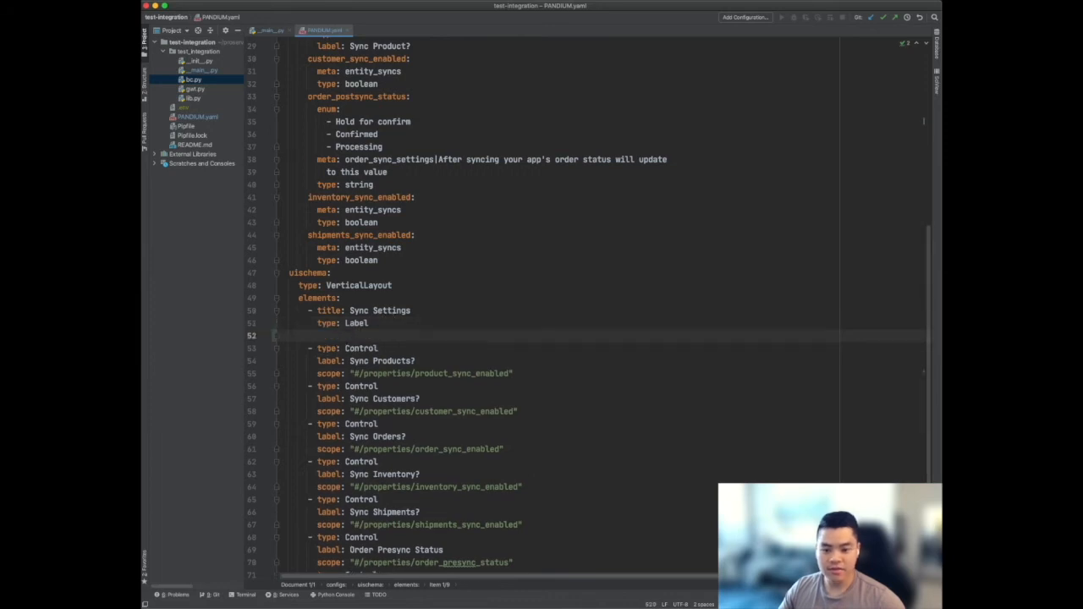
pyautogui.write('- type: Control   label: New Text Field   scope: "#/properties/new_text_field"')
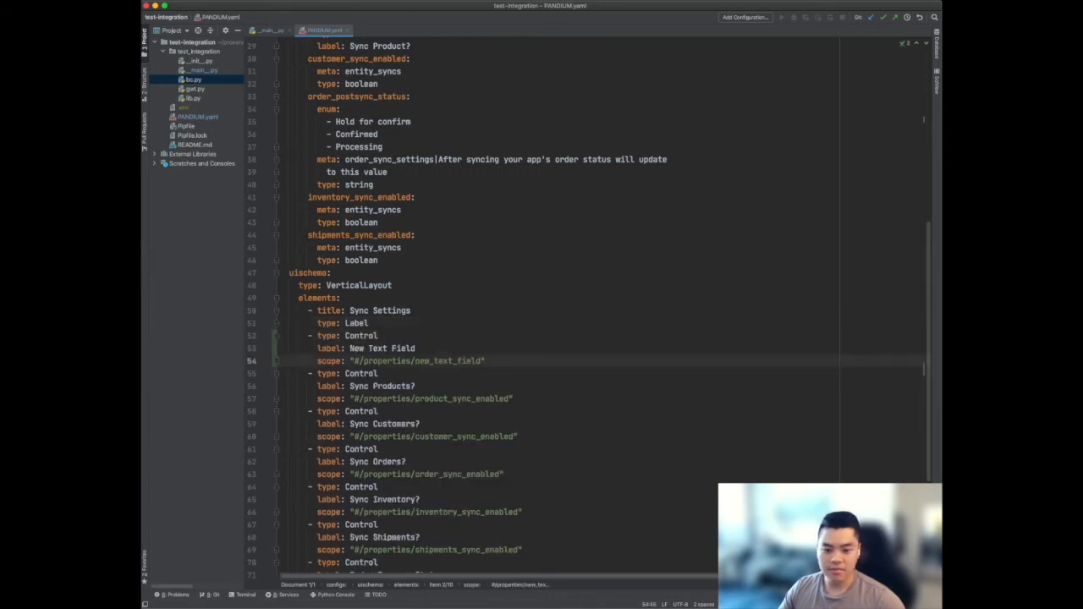
# Change the title of the first uischema element to Advanced Sync Settings
pyautogui.click(351, 310)
pyautogui.write('Advanced')
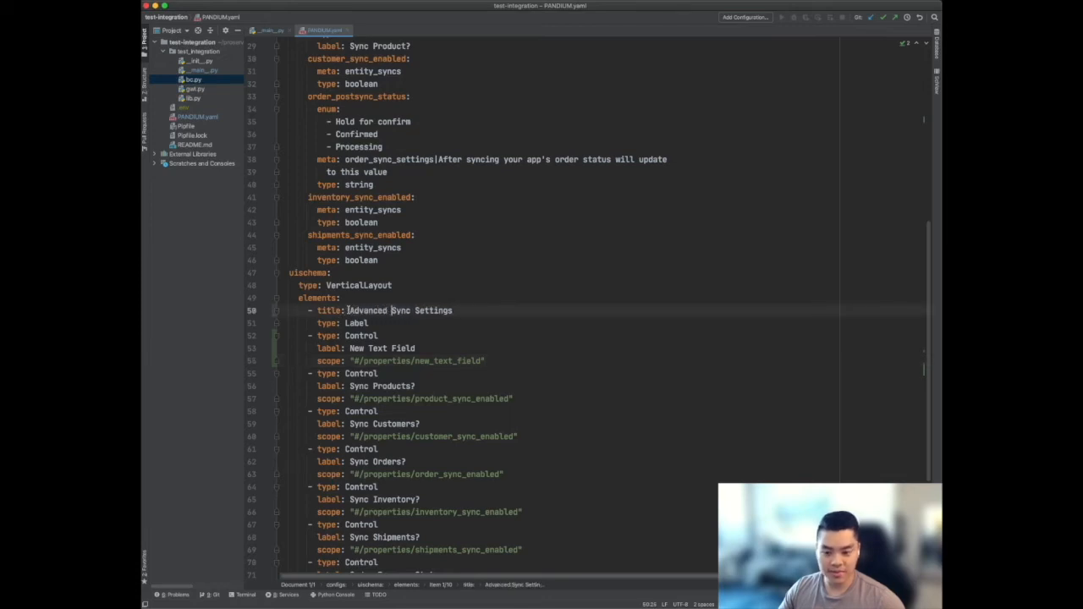
pyautogui.click(564, 311)
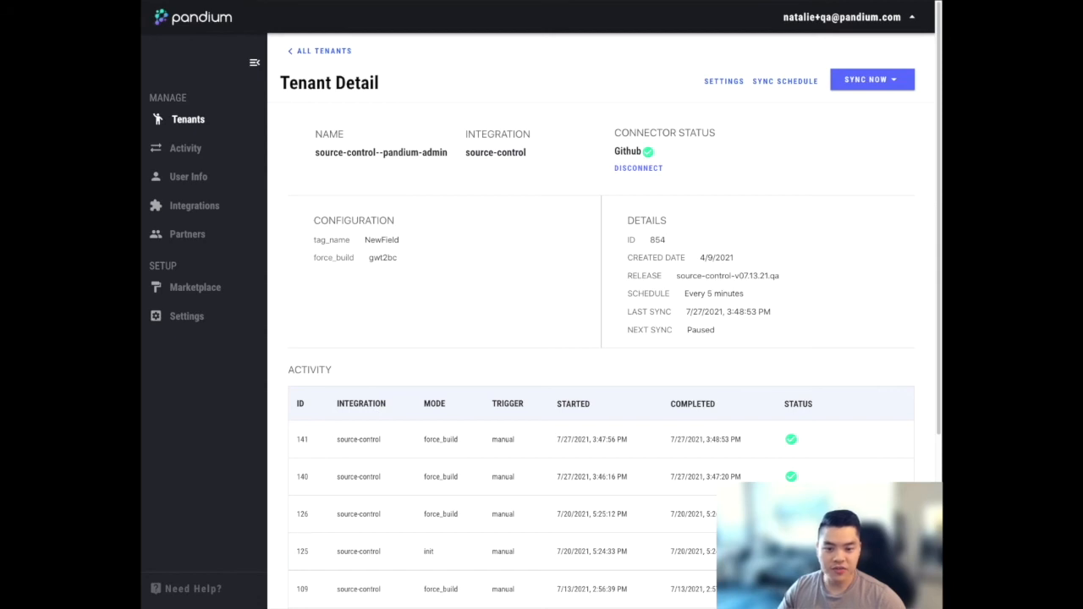
# Start a normal sync for the source-control tenant in Pandium
pyautogui.click(869, 83)
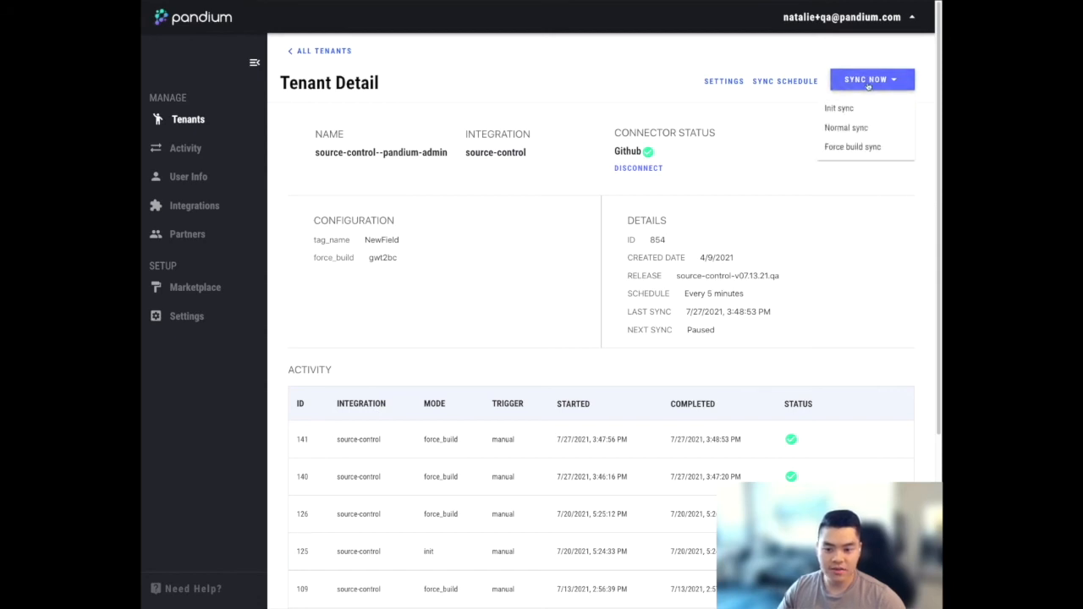
pyautogui.click(853, 129)
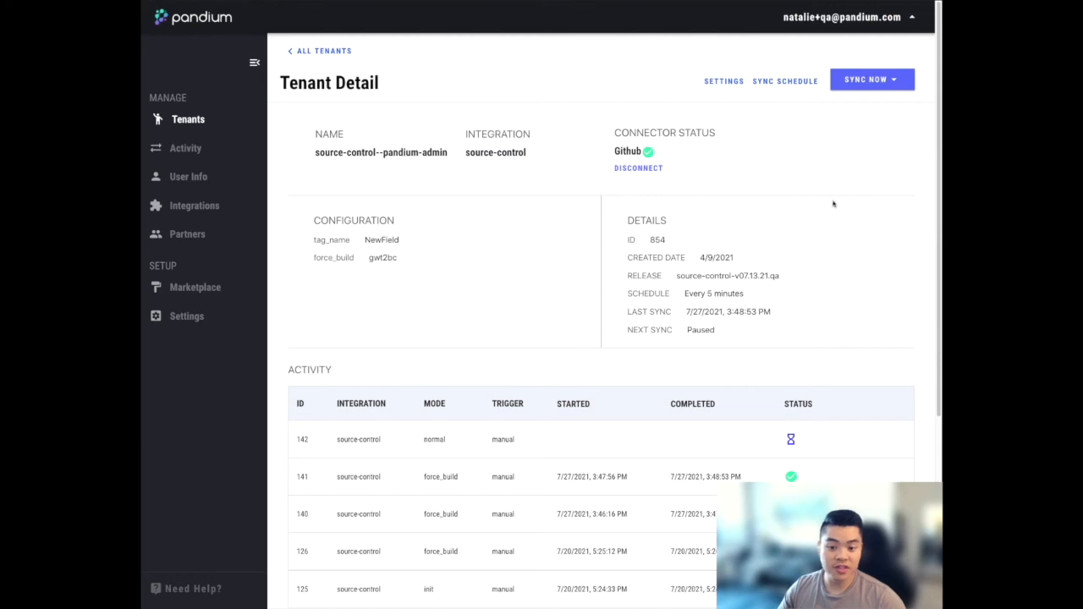
pyautogui.moveTo(936, 344); pyautogui.dragTo(930, 391)
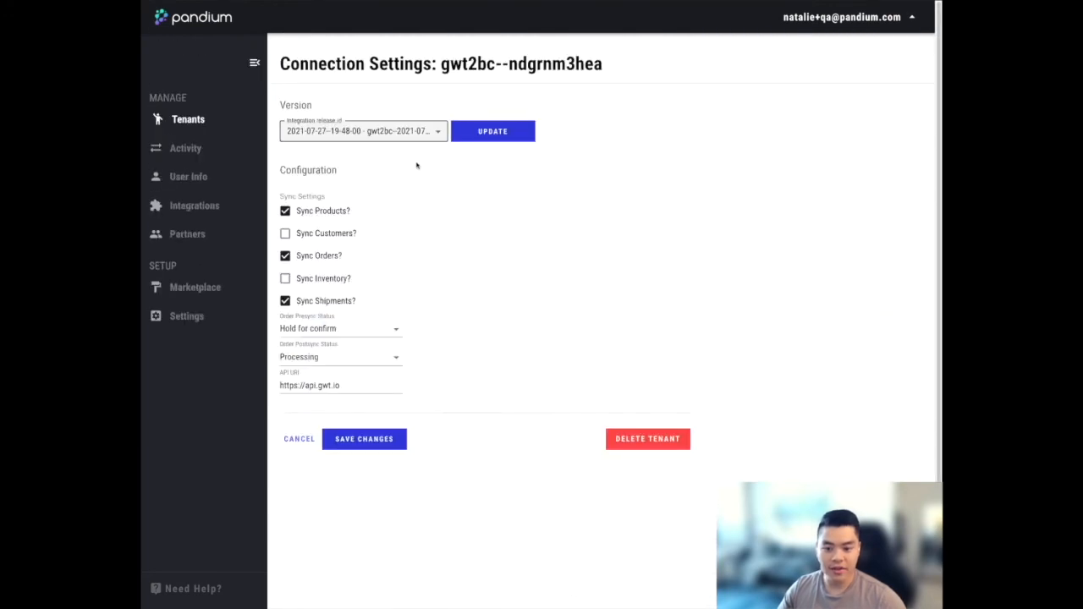
pyautogui.click(413, 133)
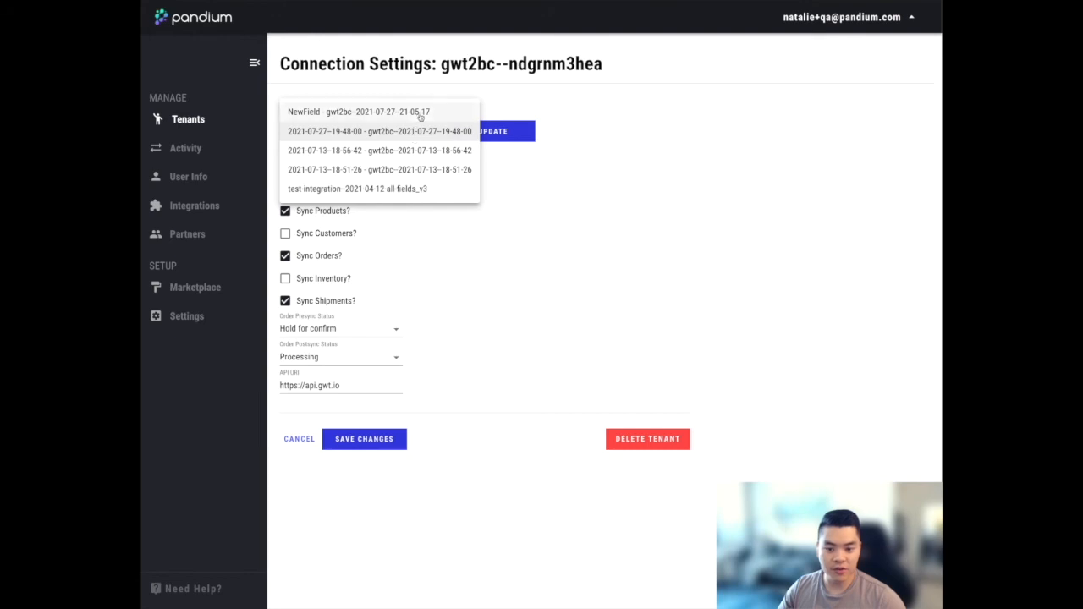
pyautogui.click(545, 174)
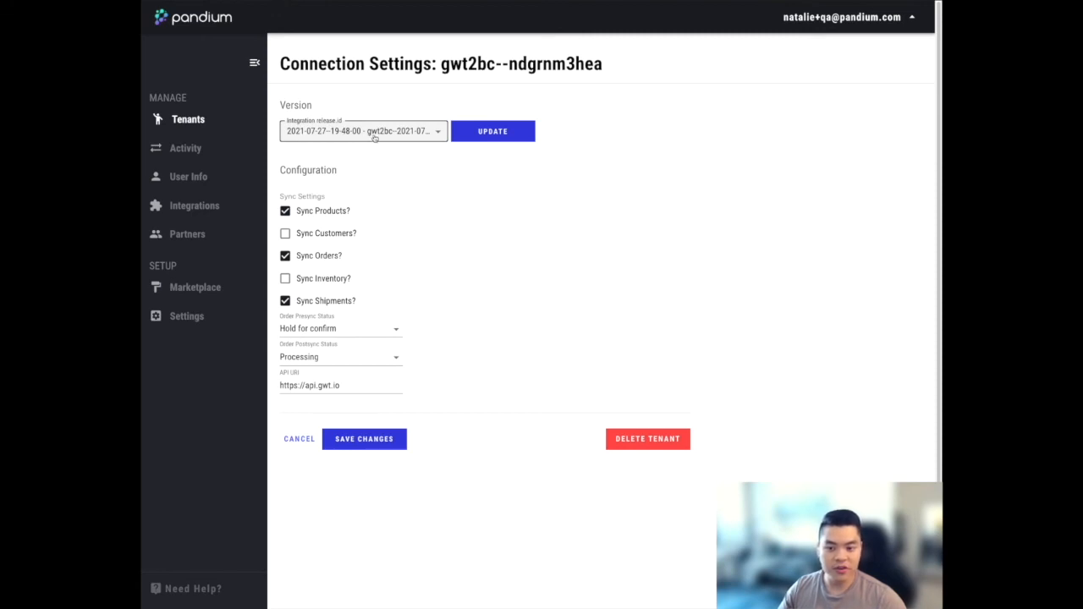
pyautogui.click(404, 136)
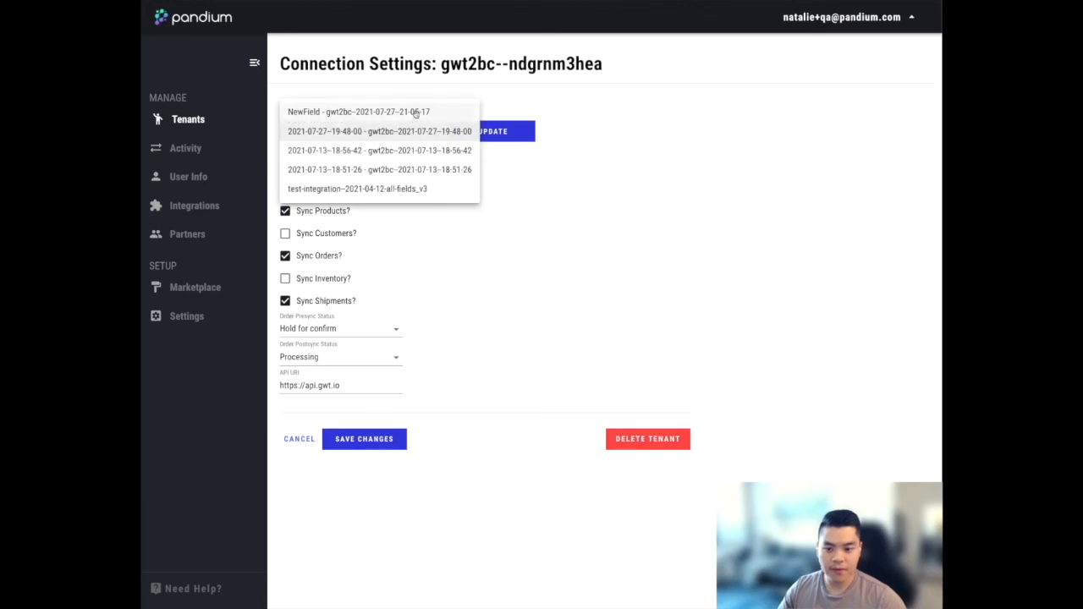
pyautogui.click(414, 112)
pyautogui.click(479, 131)
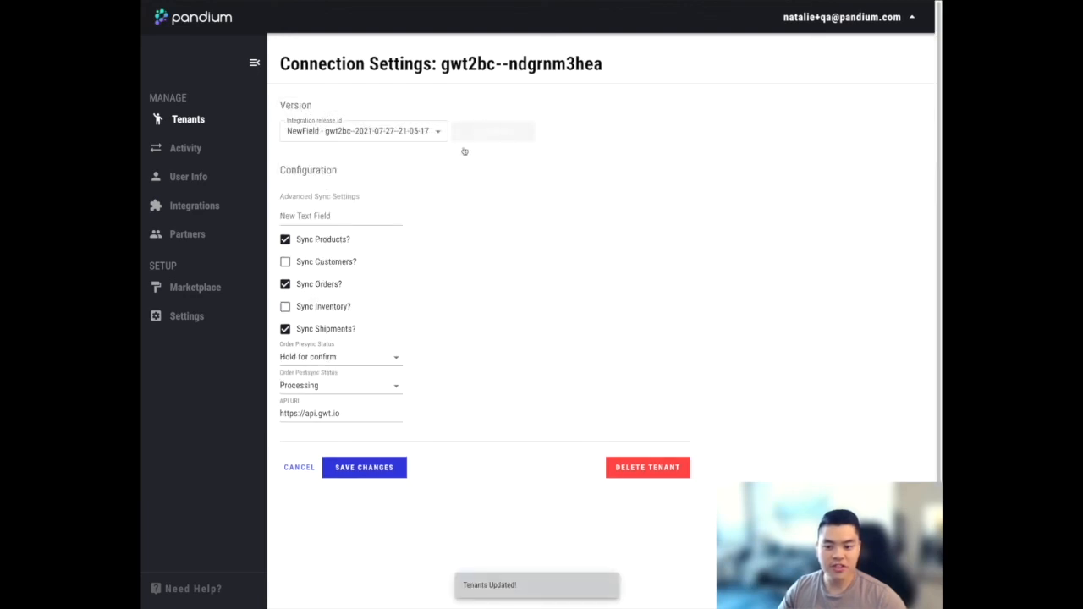
pyautogui.click(342, 217)
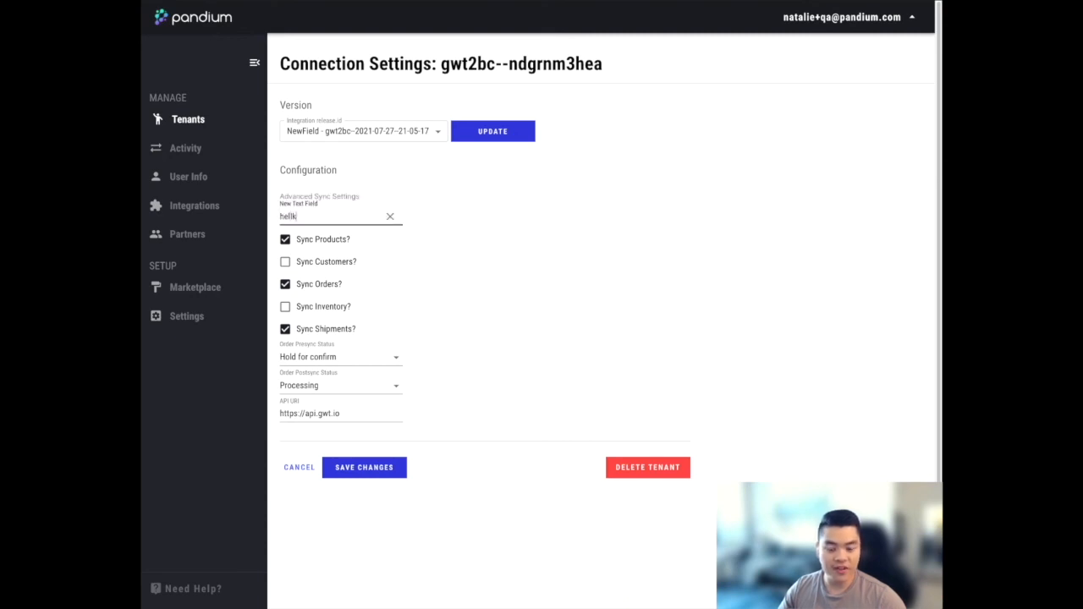
pyautogui.click(512, 214)
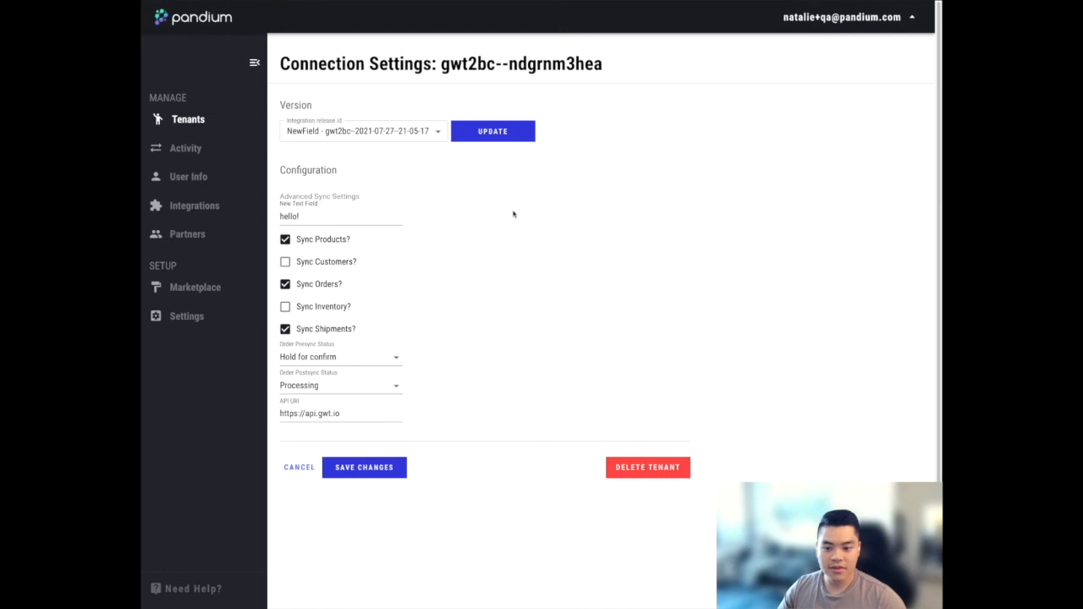